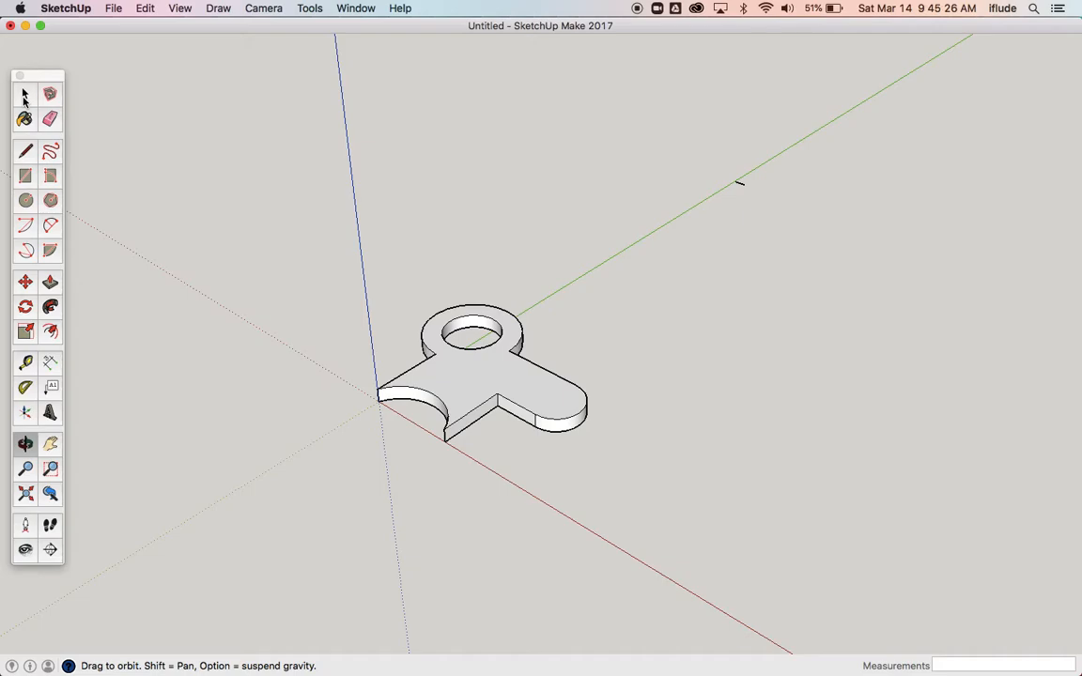
Step: Select the grouped part and examine its oversized bounding box from different angles
{"action": "left_click", "coordinate": [500, 356]}
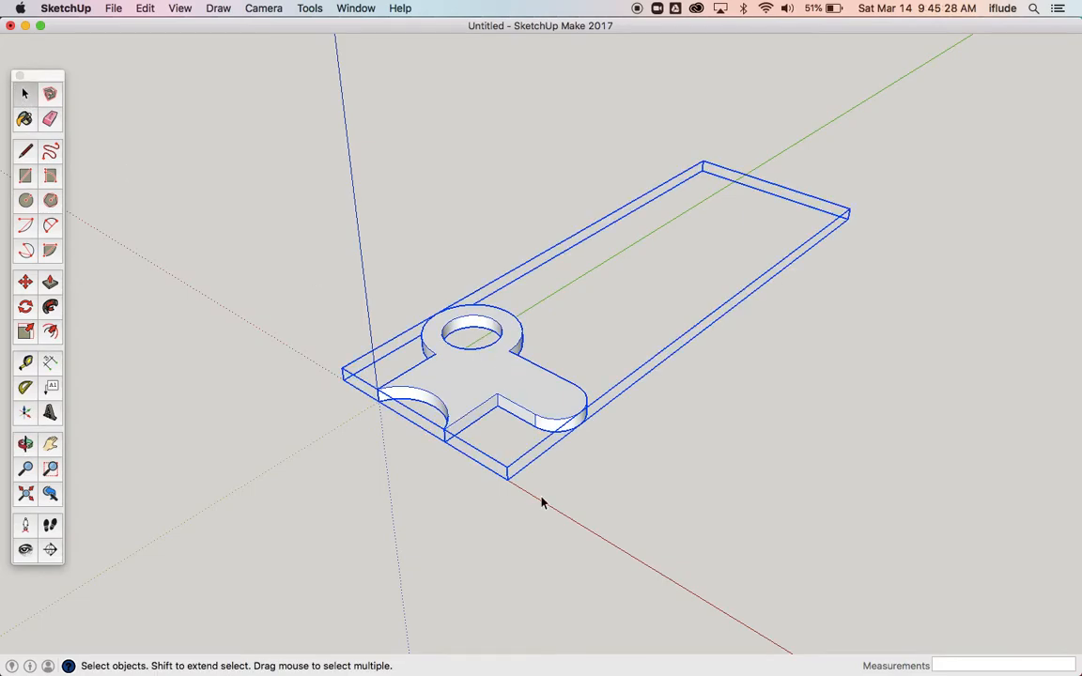
{"action": "left_click", "coordinate": [25, 443]}
{"action": "left_click_drag", "start_coordinate": [114, 394], "coordinate": [167, 508]}
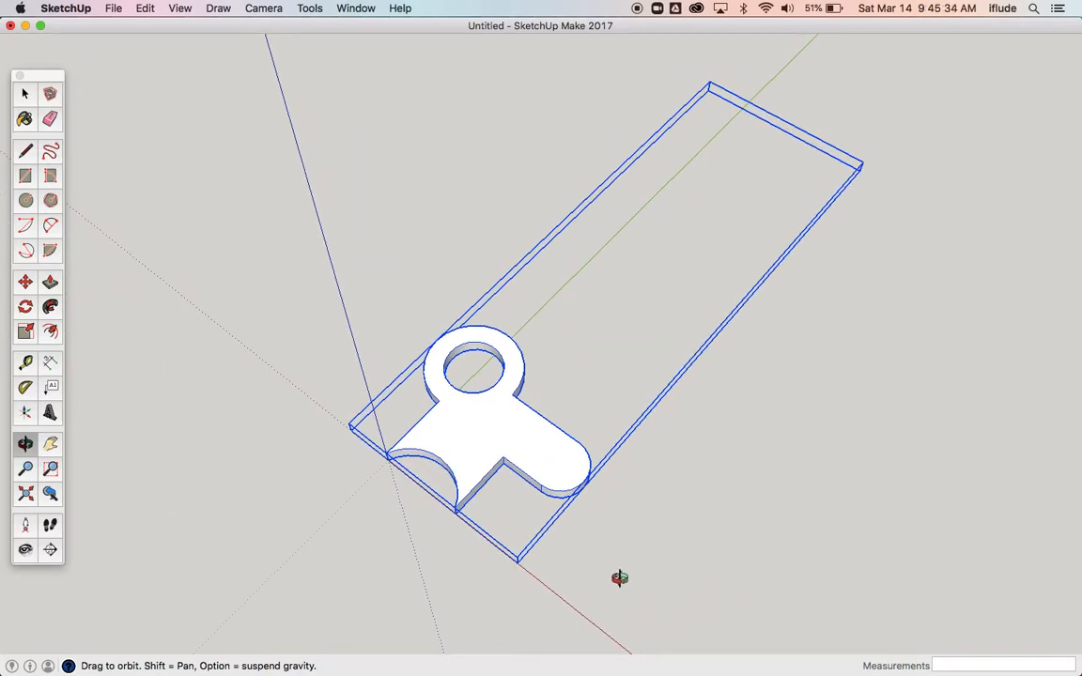
{"action": "scroll", "coordinate": [620, 578], "scroll_direction": "up", "scroll_amount": 2}
{"action": "scroll", "coordinate": [620, 578], "scroll_direction": "up", "scroll_amount": 3}
{"action": "scroll", "coordinate": [619, 577], "scroll_direction": "down", "scroll_amount": 2}
{"action": "left_click_drag", "start_coordinate": [546, 535], "coordinate": [538, 394]}
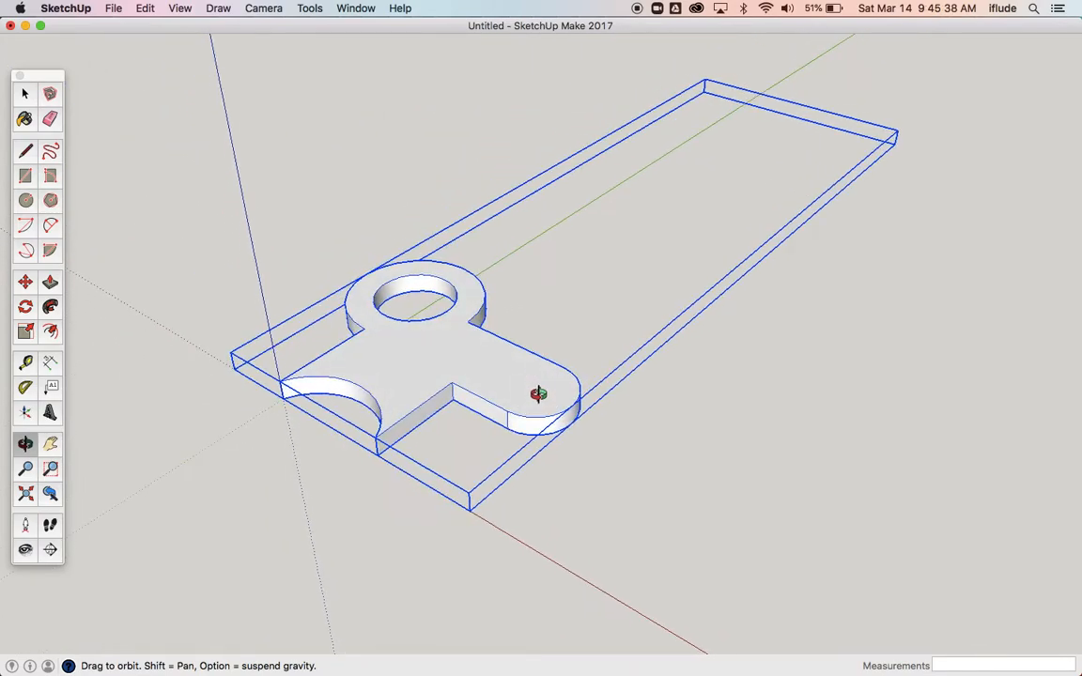
{"action": "left_click", "coordinate": [25, 94]}
{"action": "left_click", "coordinate": [119, 148]}
{"action": "left_click", "coordinate": [405, 343]}
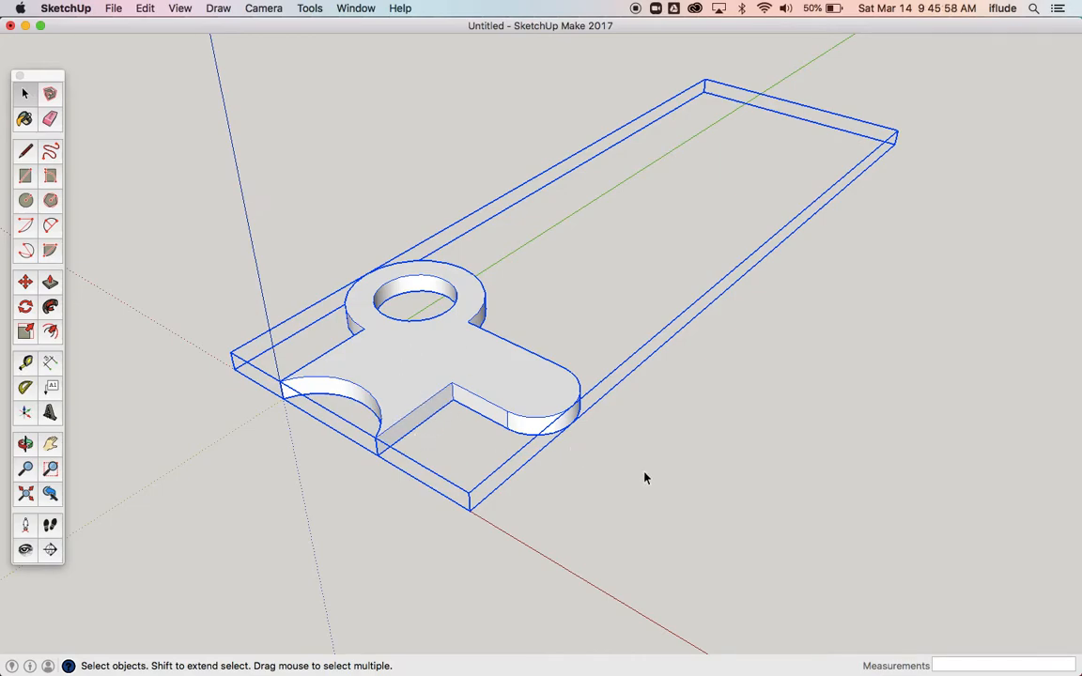
{"action": "key", "text": "Delete"}
{"action": "scroll", "coordinate": [644, 478], "scroll_direction": "down", "scroll_amount": 3}
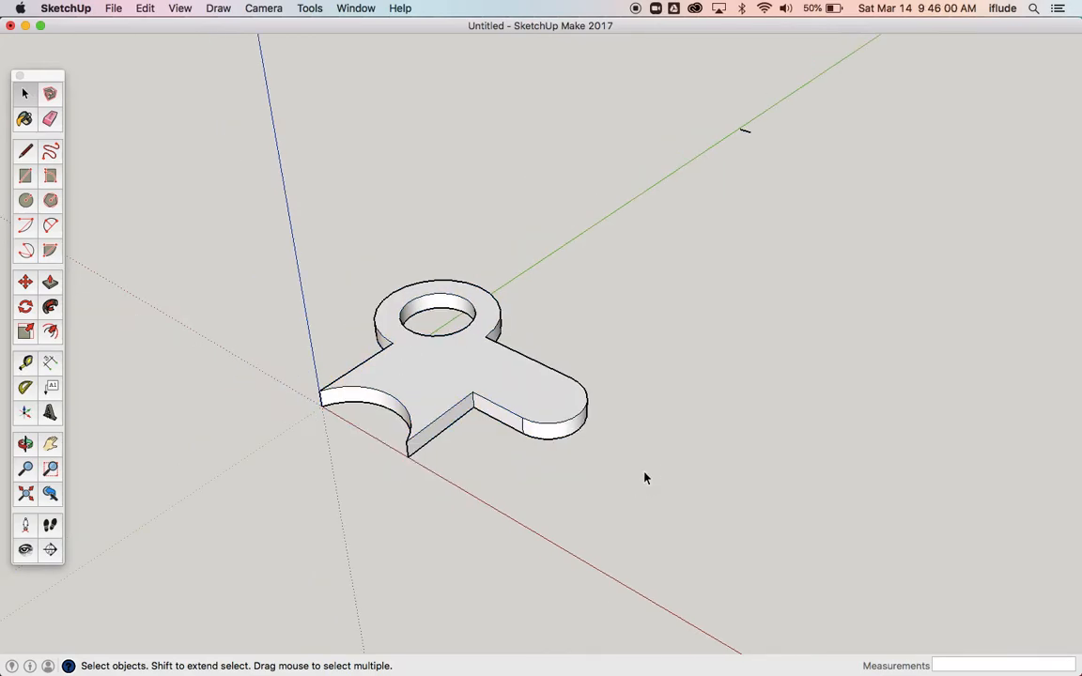
Step: Select everything in the model to compare its extents, and examine the stray line on the green axis up close
{"action": "left_click", "coordinate": [24, 443]}
{"action": "left_click_drag", "start_coordinate": [188, 479], "coordinate": [226, 318]}
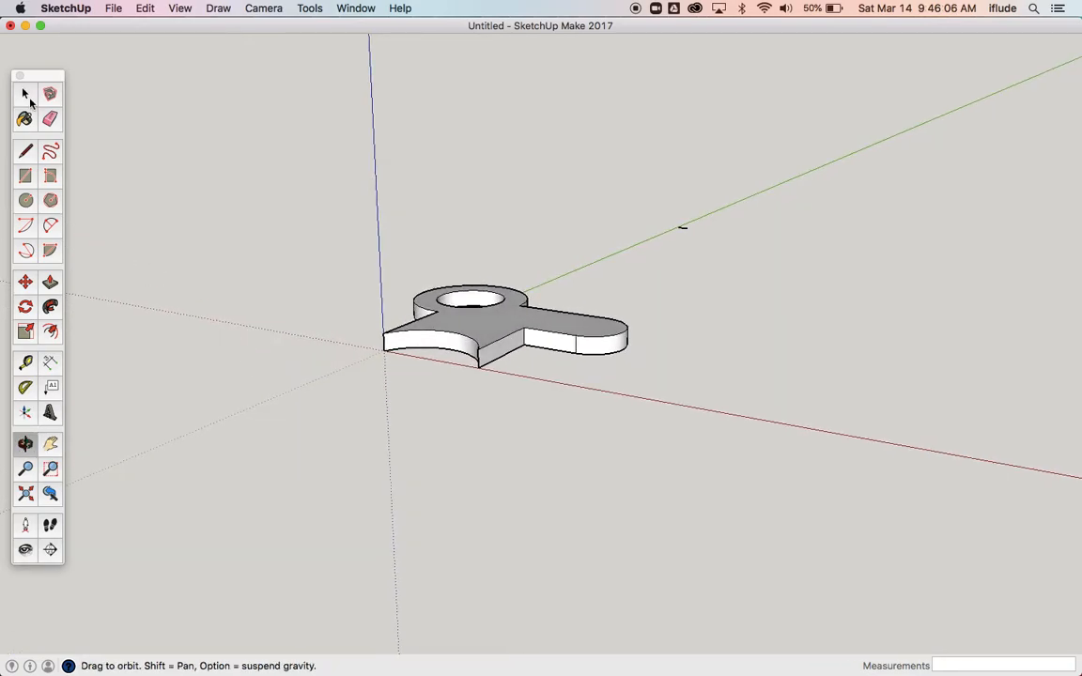
{"action": "left_click", "coordinate": [26, 93]}
{"action": "left_click_drag", "start_coordinate": [292, 162], "coordinate": [781, 460]}
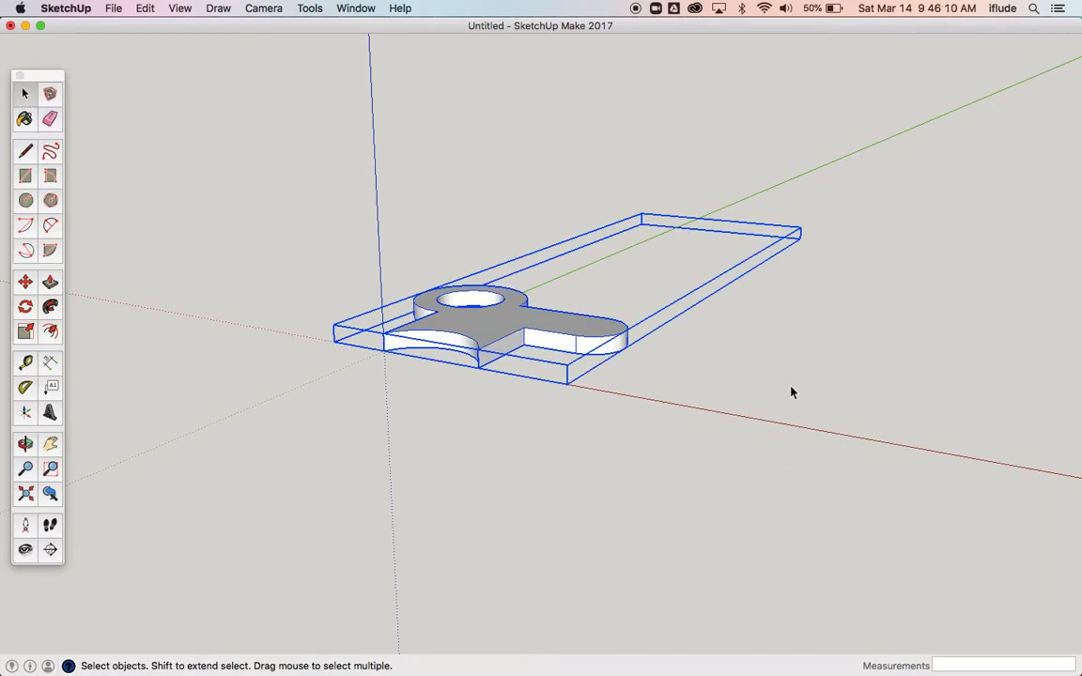
{"action": "left_click", "coordinate": [725, 264]}
{"action": "scroll", "coordinate": [690, 237], "scroll_direction": "up", "scroll_amount": 10}
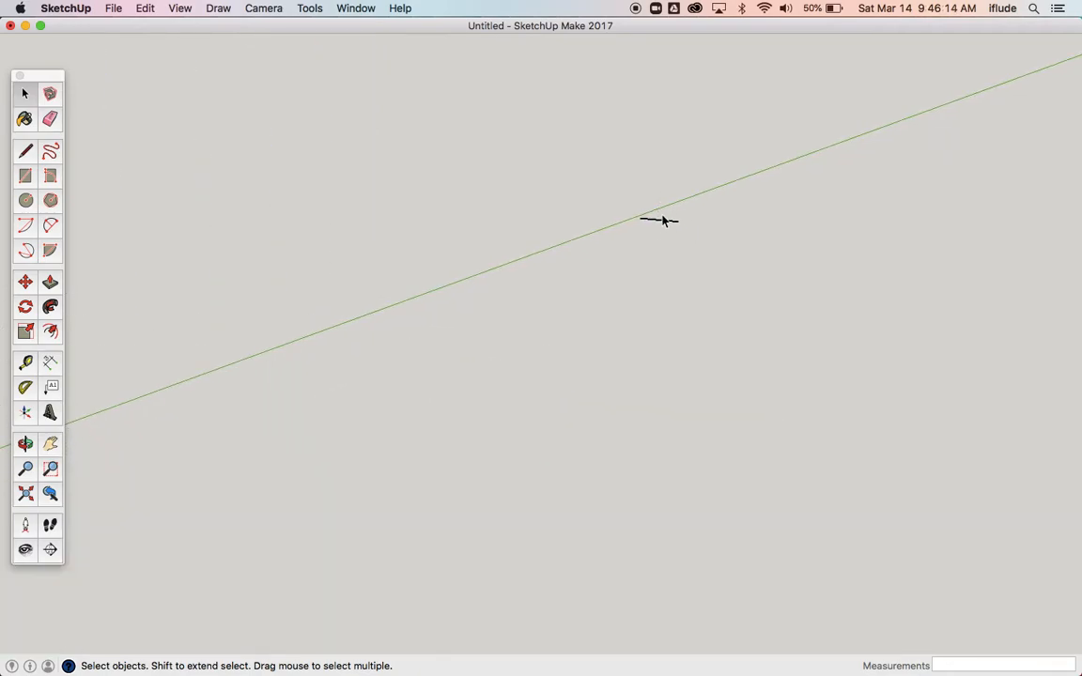
{"action": "scroll", "coordinate": [665, 225], "scroll_direction": "down", "scroll_amount": 10}
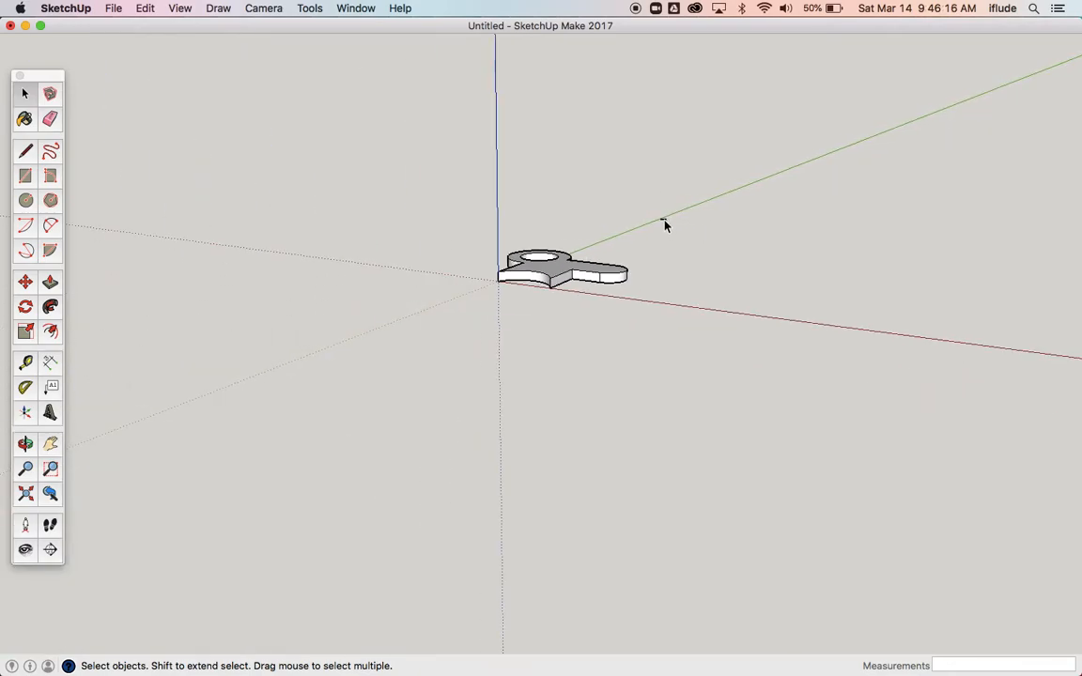
Step: Open the part's group, delete the stray line beside the green axis, and reselect the closed group to check its bounding box
{"action": "left_click", "coordinate": [25, 443]}
{"action": "left_click_drag", "start_coordinate": [531, 200], "coordinate": [436, 396]}
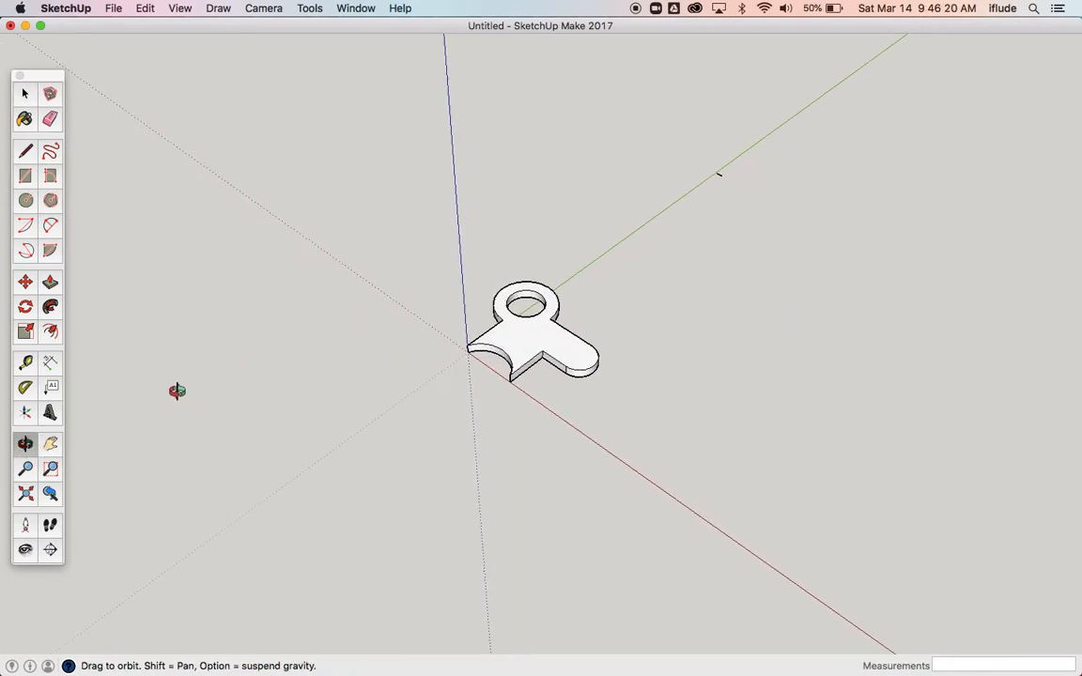
{"action": "left_click", "coordinate": [49, 444]}
{"action": "left_click_drag", "start_coordinate": [440, 272], "coordinate": [282, 369]}
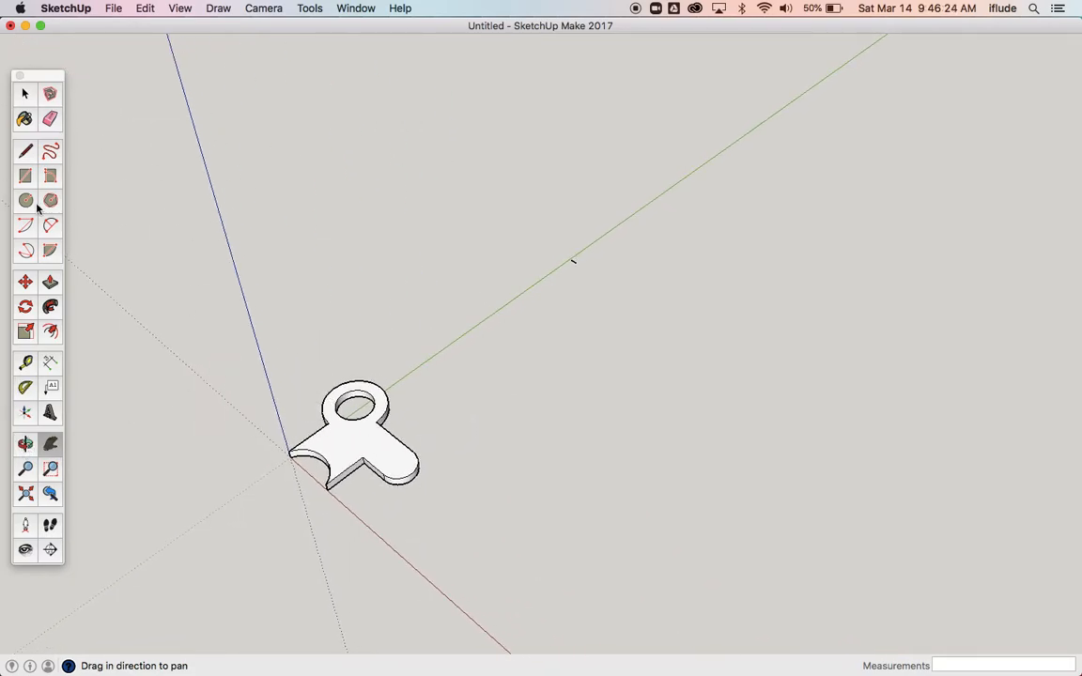
{"action": "left_click", "coordinate": [25, 95]}
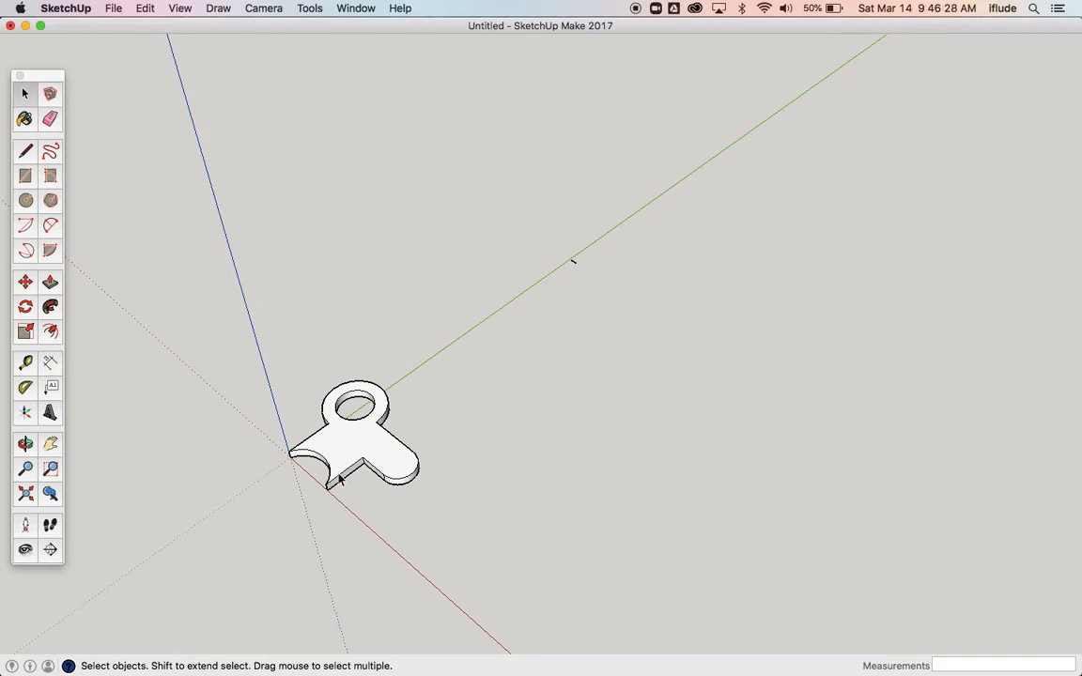
{"action": "left_click", "coordinate": [373, 447]}
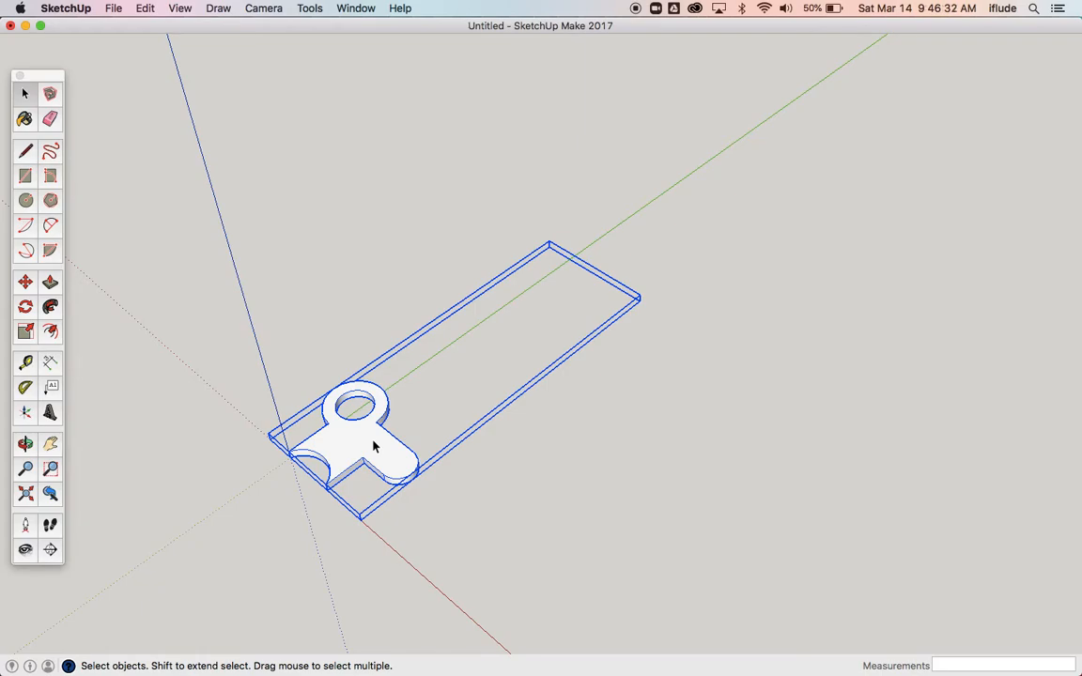
{"action": "double_click", "coordinate": [373, 447]}
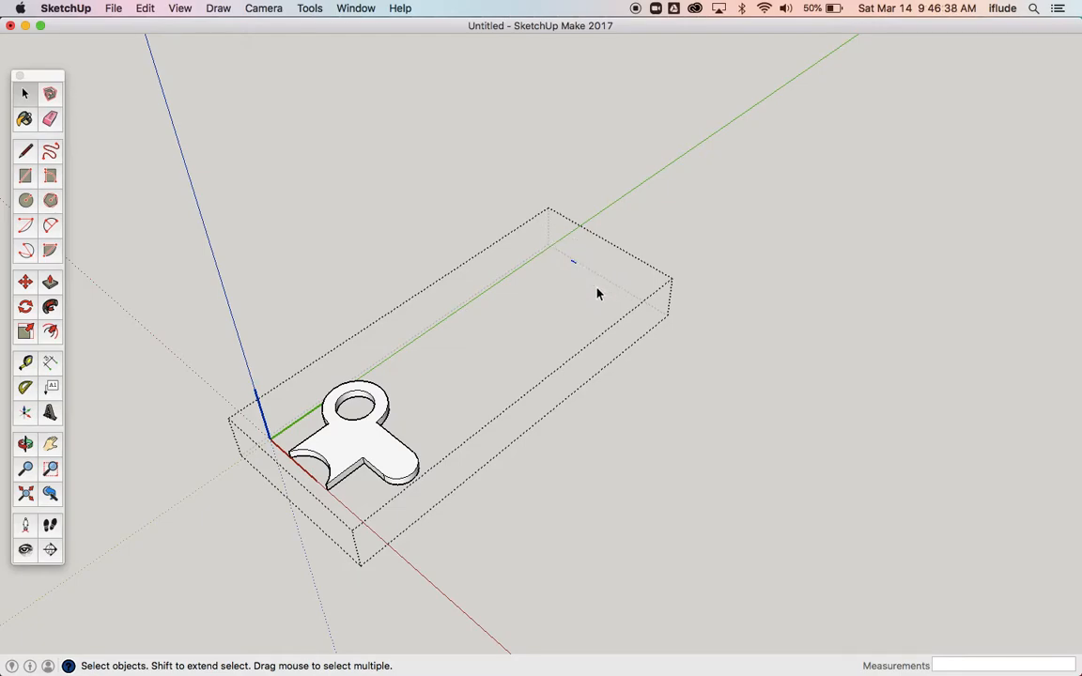
{"action": "key", "text": "Delete"}
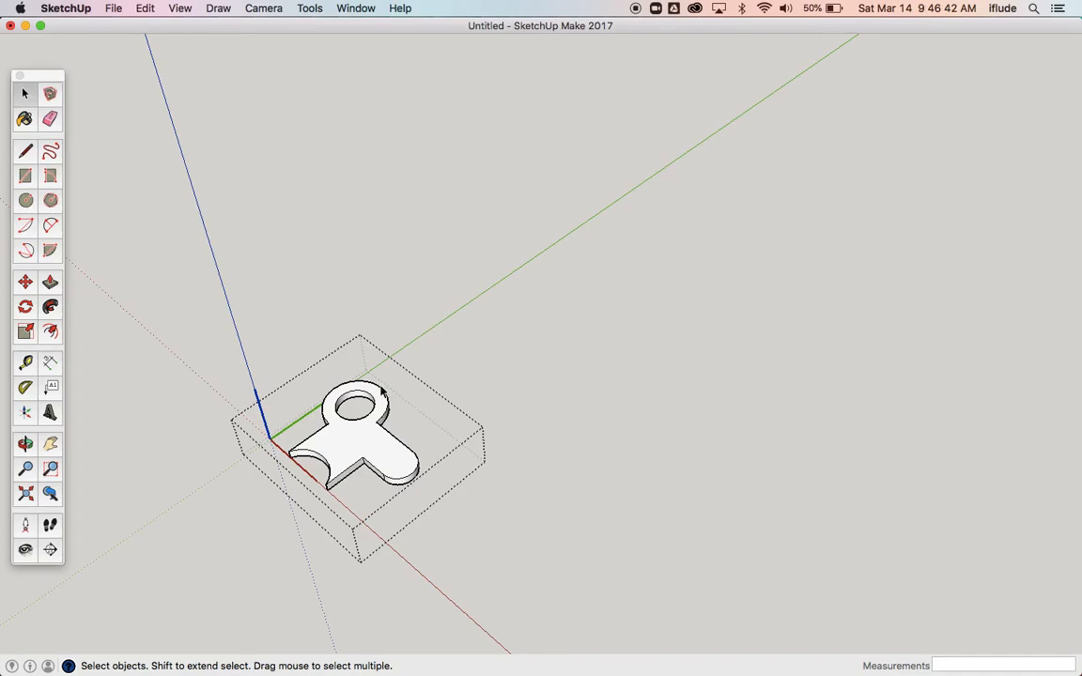
{"action": "left_click", "coordinate": [517, 507]}
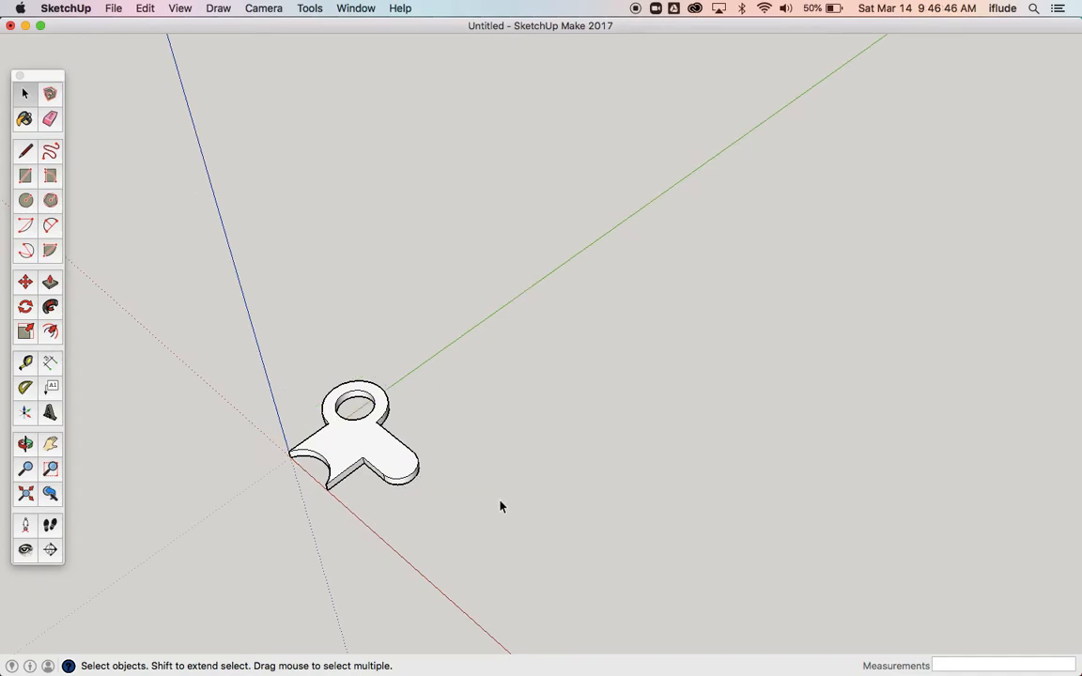
{"action": "left_click", "coordinate": [363, 445]}
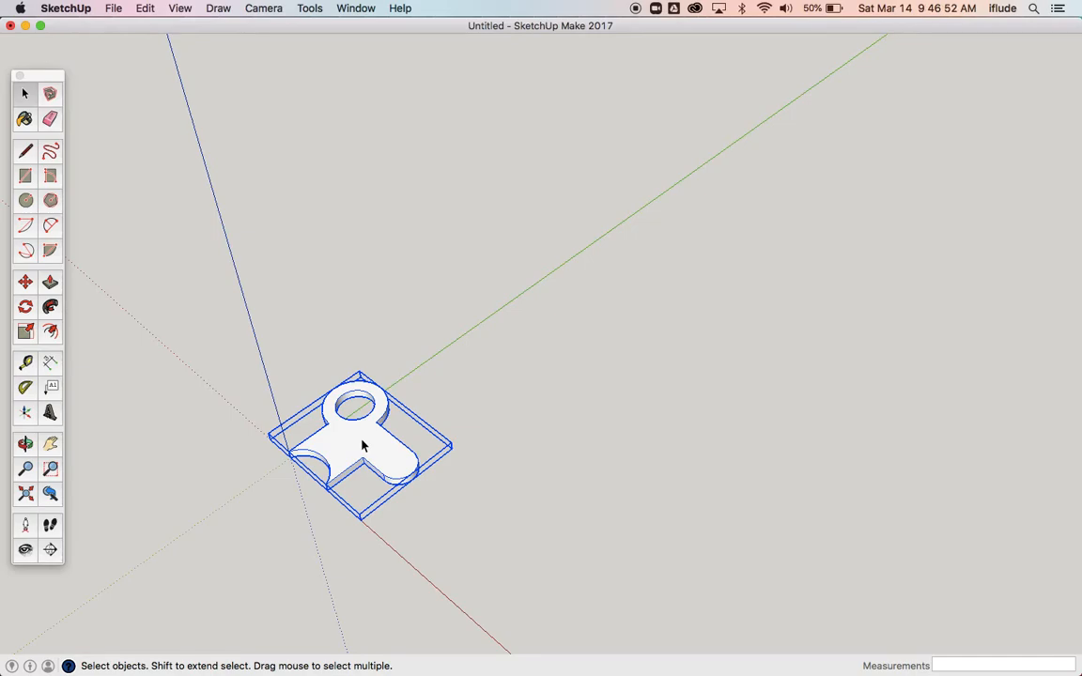
Step: Undo the stray line's deletion, leave the group and select it again
{"action": "double_click", "coordinate": [362, 445]}
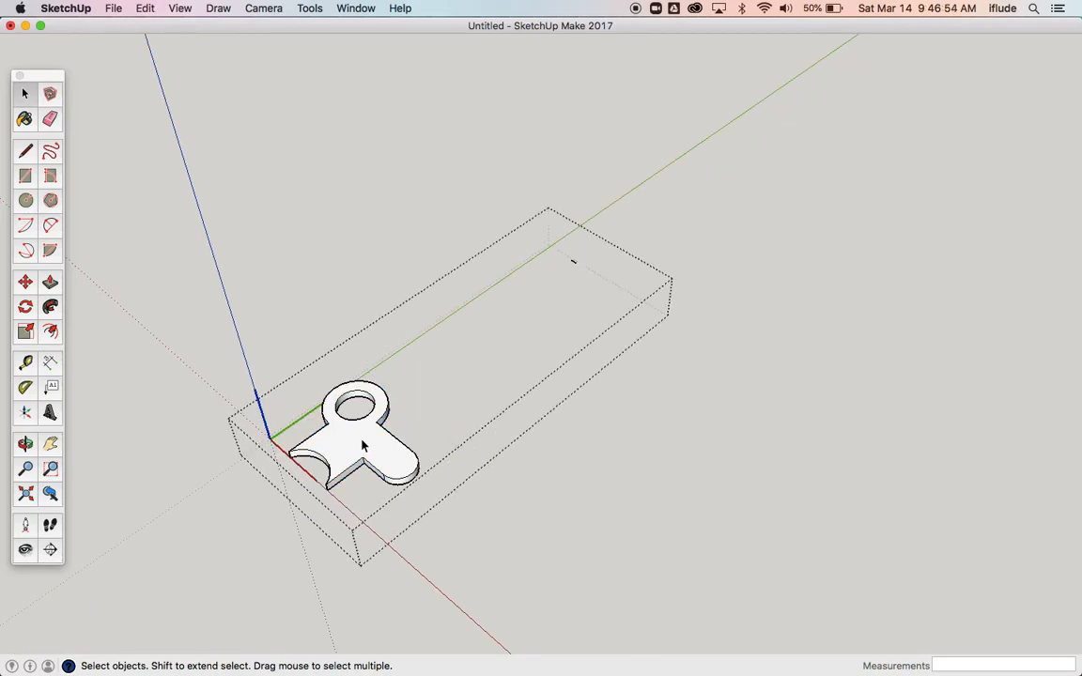
{"action": "left_click", "coordinate": [717, 481]}
{"action": "left_click", "coordinate": [389, 434]}
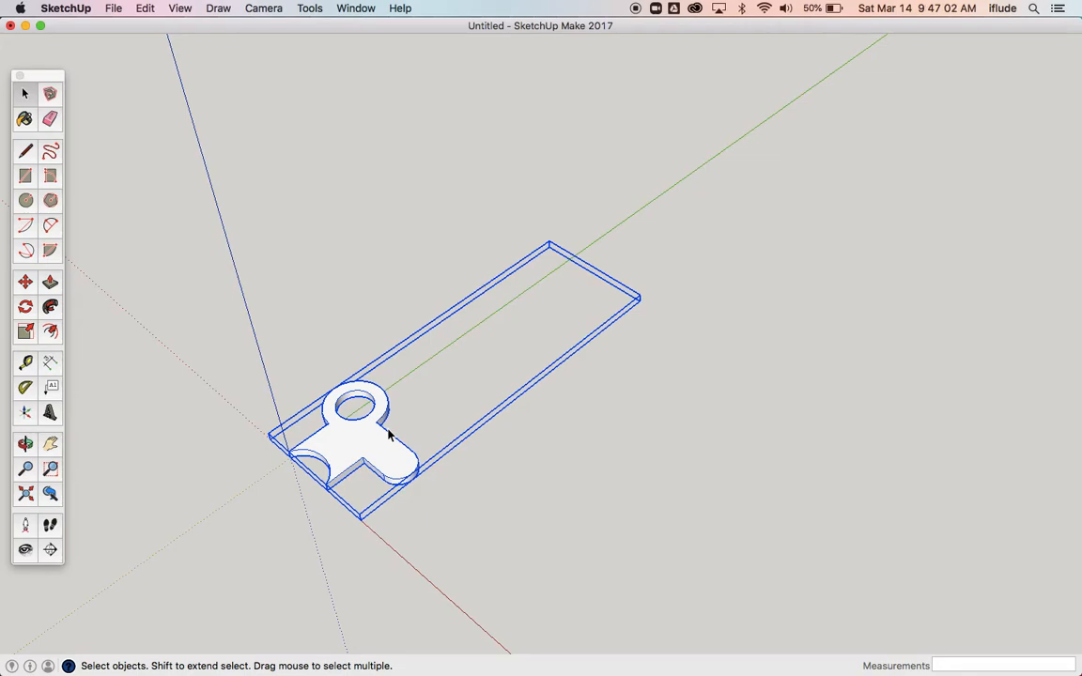
Step: Delete the stray line at the far end of the green axis from inside the part's group
{"action": "scroll", "coordinate": [576, 270], "scroll_direction": "up", "scroll_amount": 5}
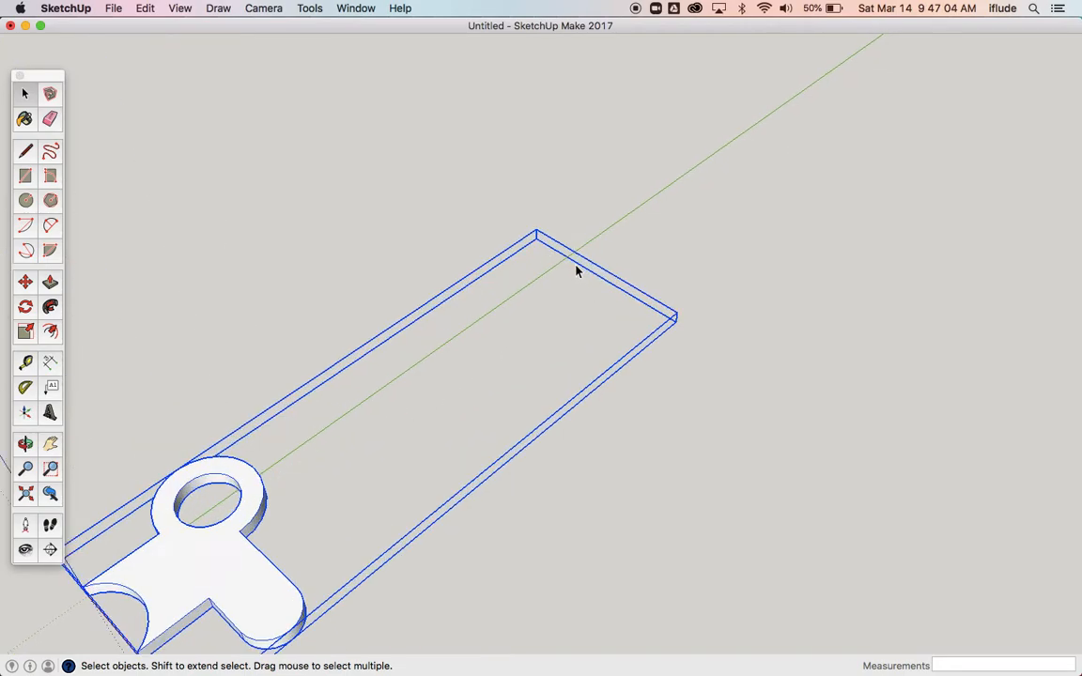
{"action": "scroll", "coordinate": [576, 271], "scroll_direction": "up", "scroll_amount": 2}
{"action": "key", "text": "Delete"}
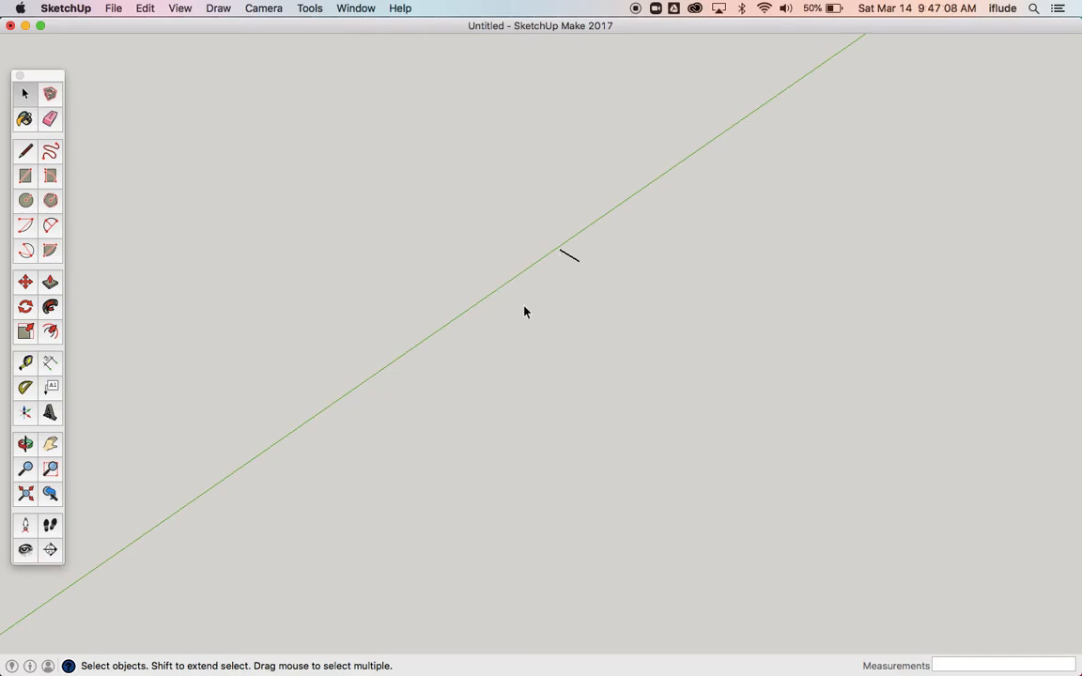
{"action": "key", "text": "super+z"}
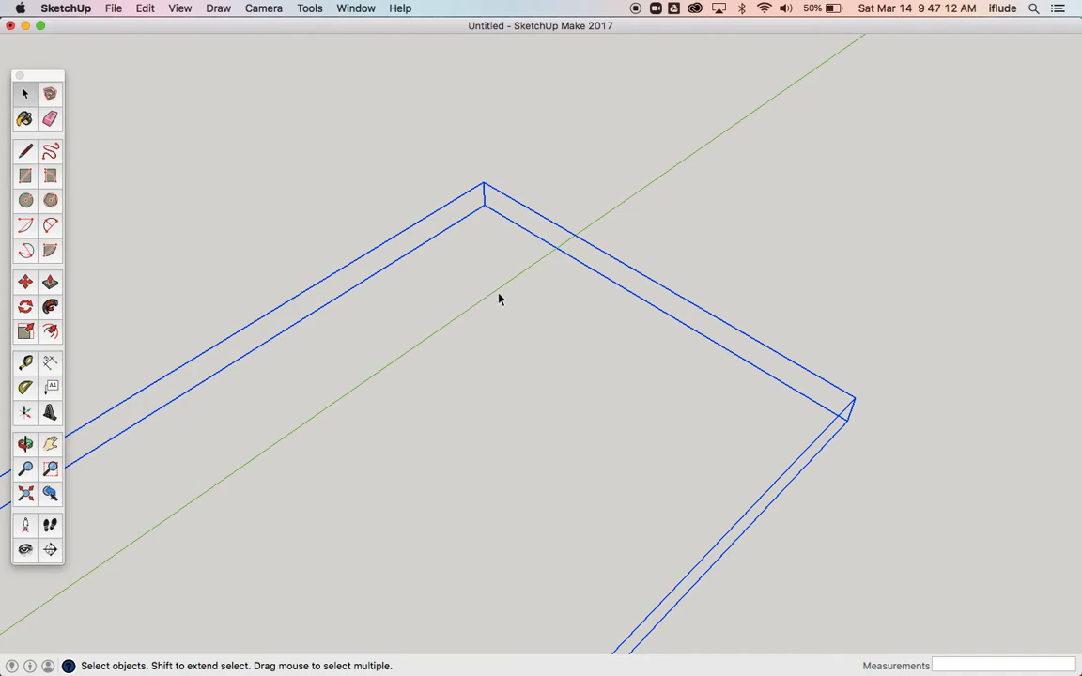
{"action": "key", "text": "Delete"}
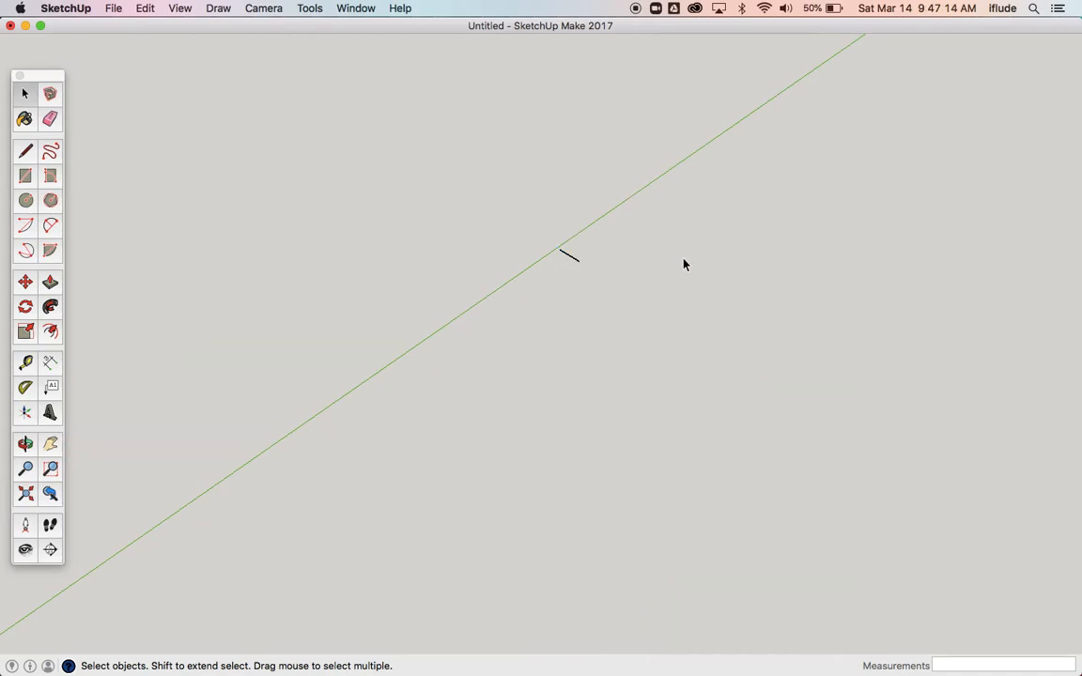
{"action": "key", "text": "super+z"}
{"action": "key", "text": "super+z"}
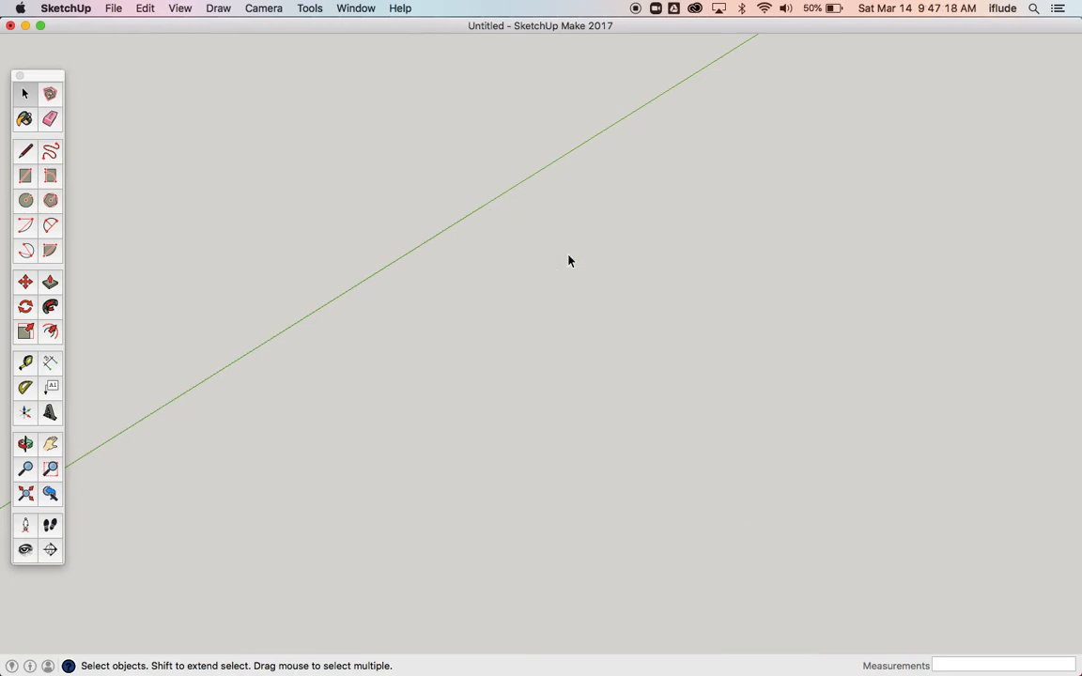
Step: Draw a tiny line inside the group, far from the part along the green axis, and exit the group
{"action": "left_click", "coordinate": [25, 149]}
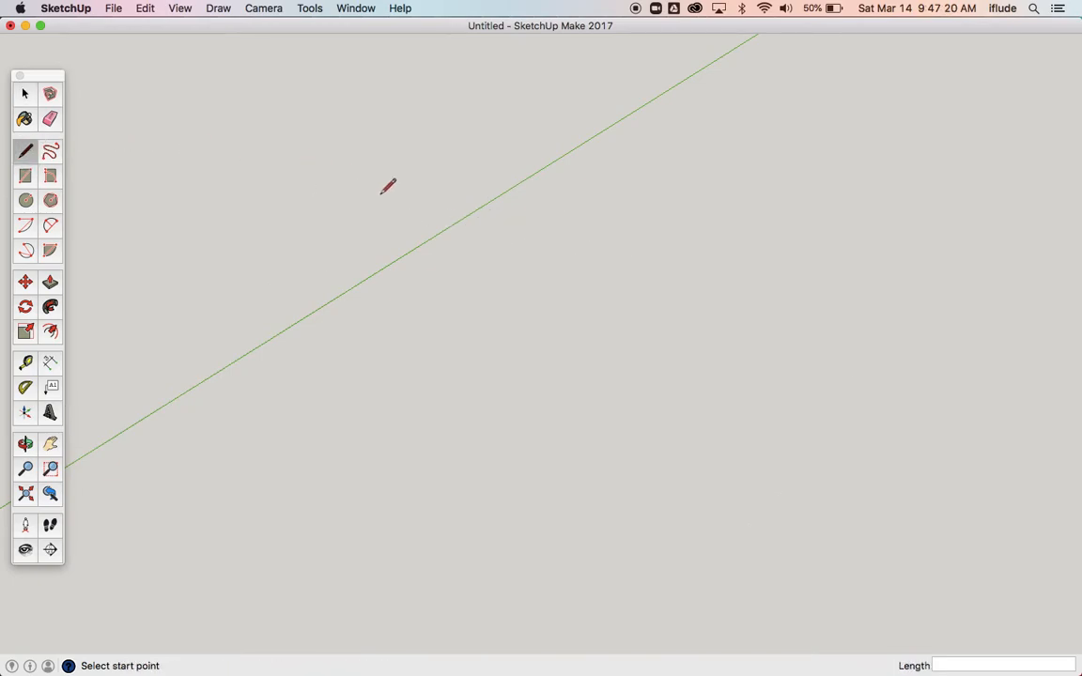
{"action": "left_click", "coordinate": [489, 203]}
{"action": "key", "text": "super+shift+z"}
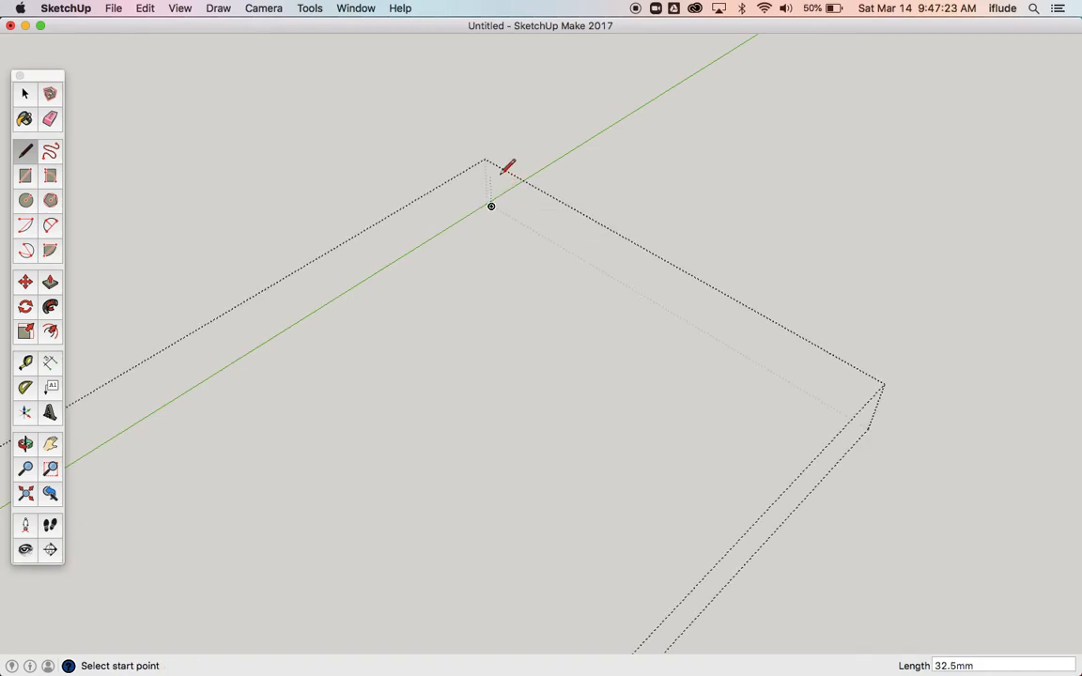
{"action": "left_click", "coordinate": [25, 93]}
{"action": "key", "text": "super+z"}
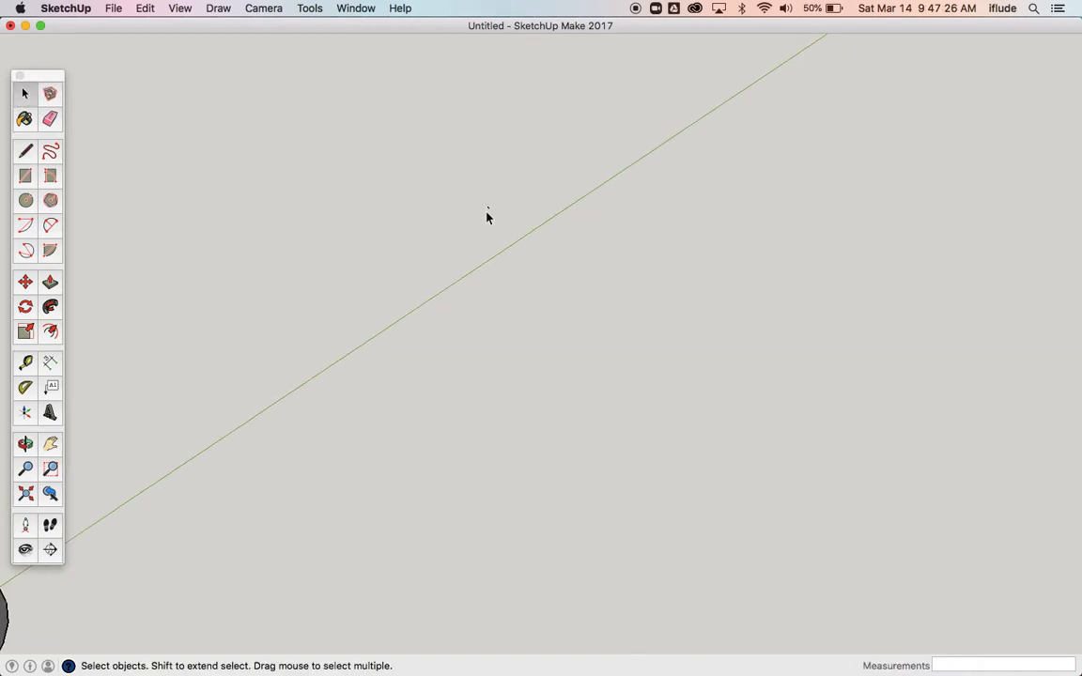
{"action": "key", "text": "super+z"}
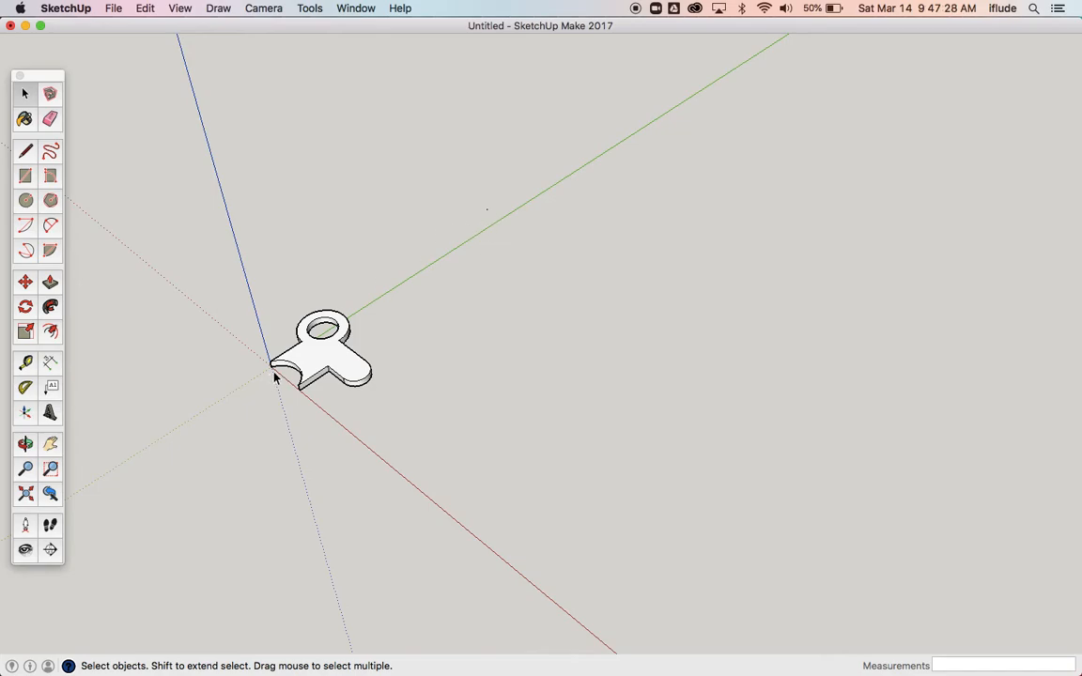
Step: Select the part to check its bounding box and open the group for editing
{"action": "scroll", "coordinate": [300, 357], "scroll_direction": "up", "scroll_amount": 4}
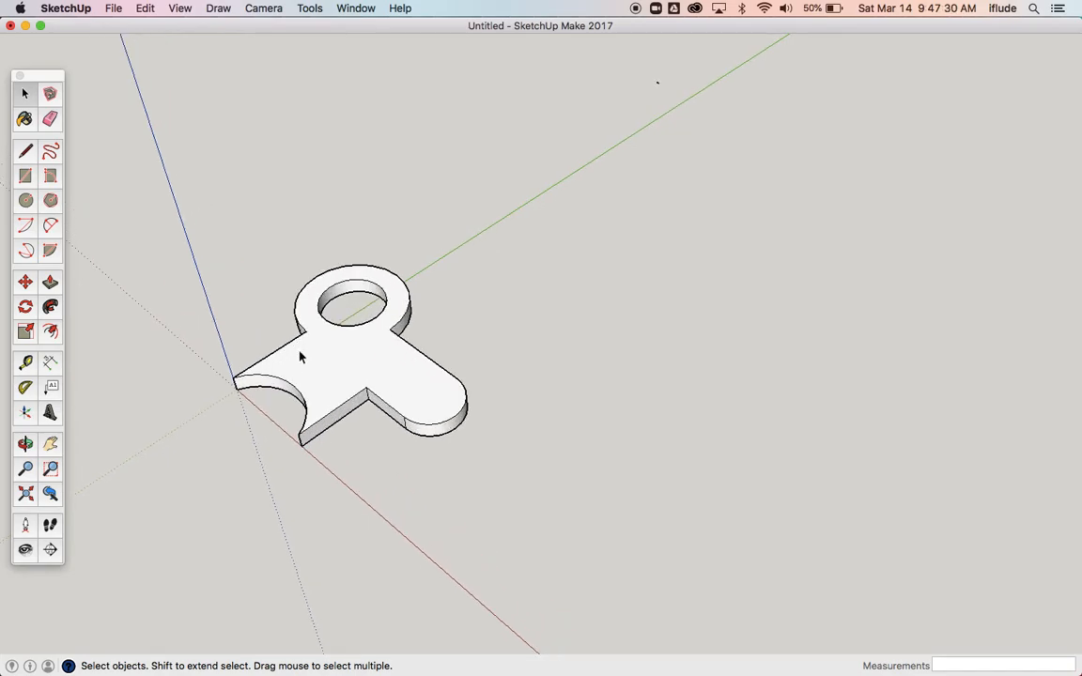
{"action": "left_click", "coordinate": [374, 355]}
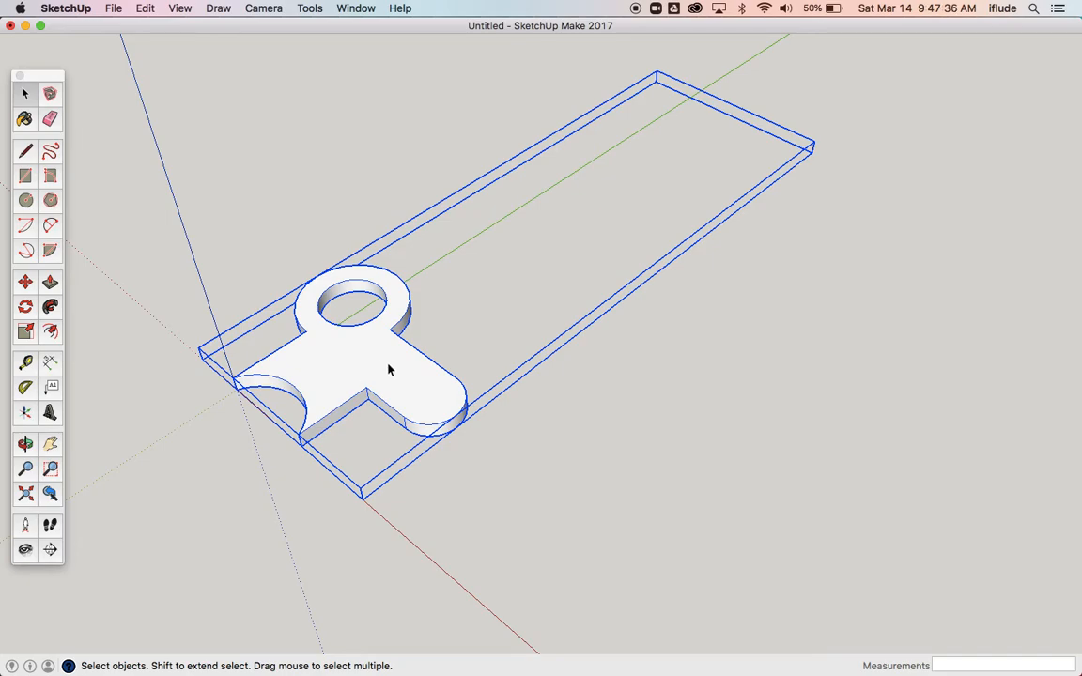
{"action": "scroll", "coordinate": [377, 361], "scroll_direction": "down", "scroll_amount": 3}
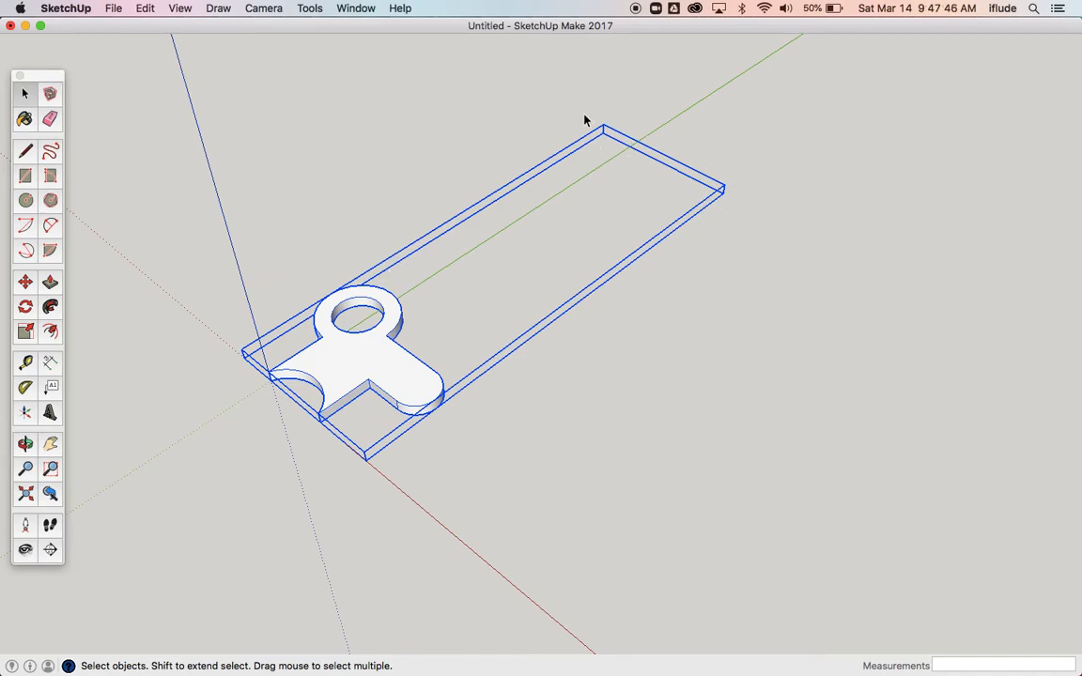
{"action": "double_click", "coordinate": [345, 367]}
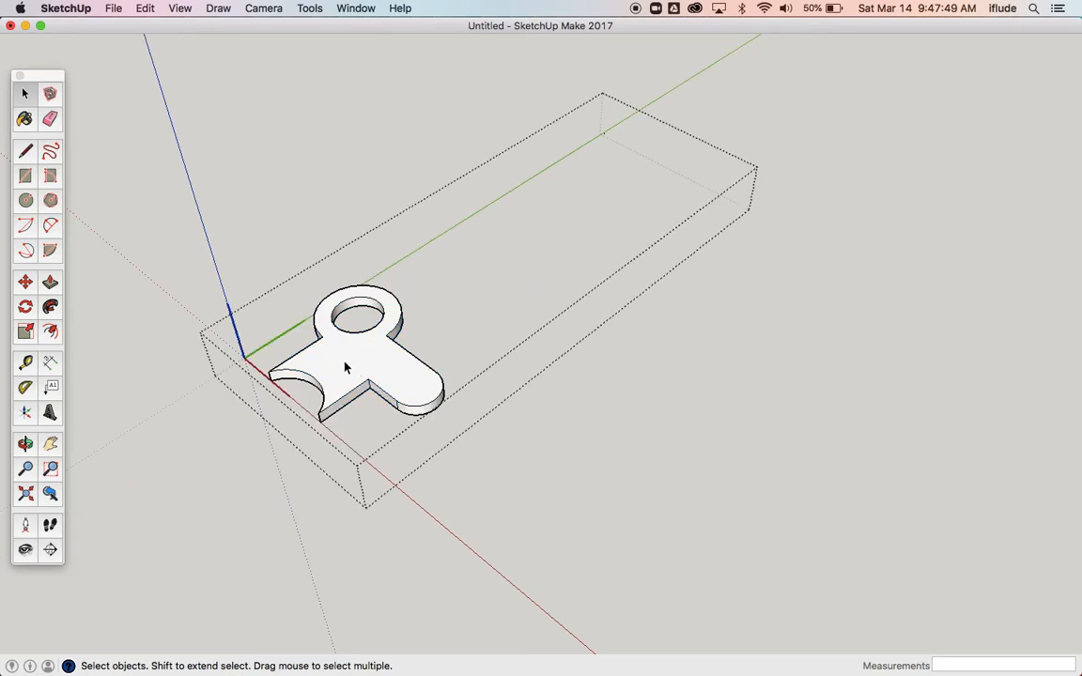
Step: View the group from above, window-select the empty area beyond the part, delete the stray geometry there, and exit the group
{"action": "left_click", "coordinate": [26, 443]}
{"action": "left_click_drag", "start_coordinate": [248, 286], "coordinate": [536, 557]}
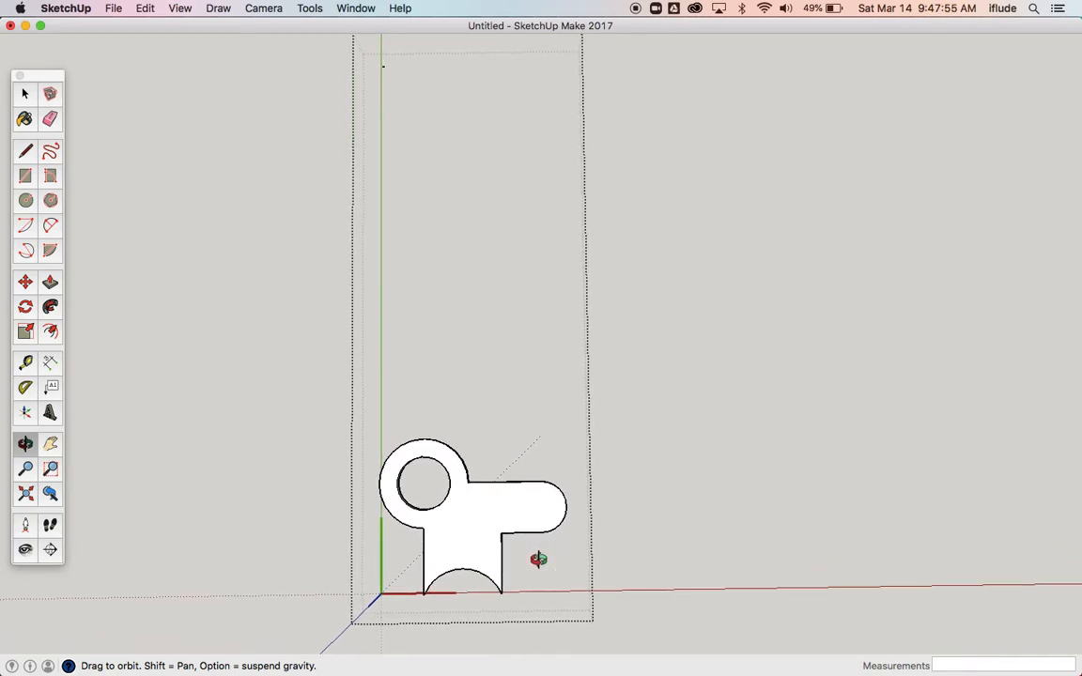
{"action": "left_click", "coordinate": [50, 443]}
{"action": "left_click_drag", "start_coordinate": [252, 383], "coordinate": [248, 419]}
{"action": "left_click", "coordinate": [24, 92]}
{"action": "left_click_drag", "start_coordinate": [253, 44], "coordinate": [734, 472]}
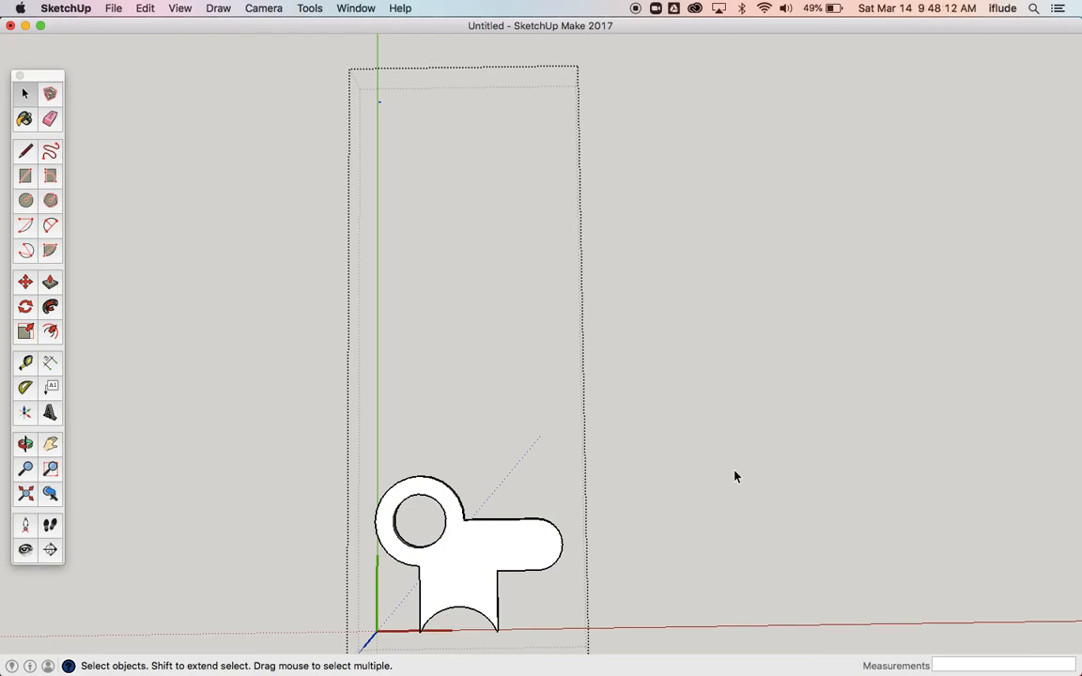
{"action": "key", "text": "Delete"}
{"action": "left_click", "coordinate": [734, 472]}
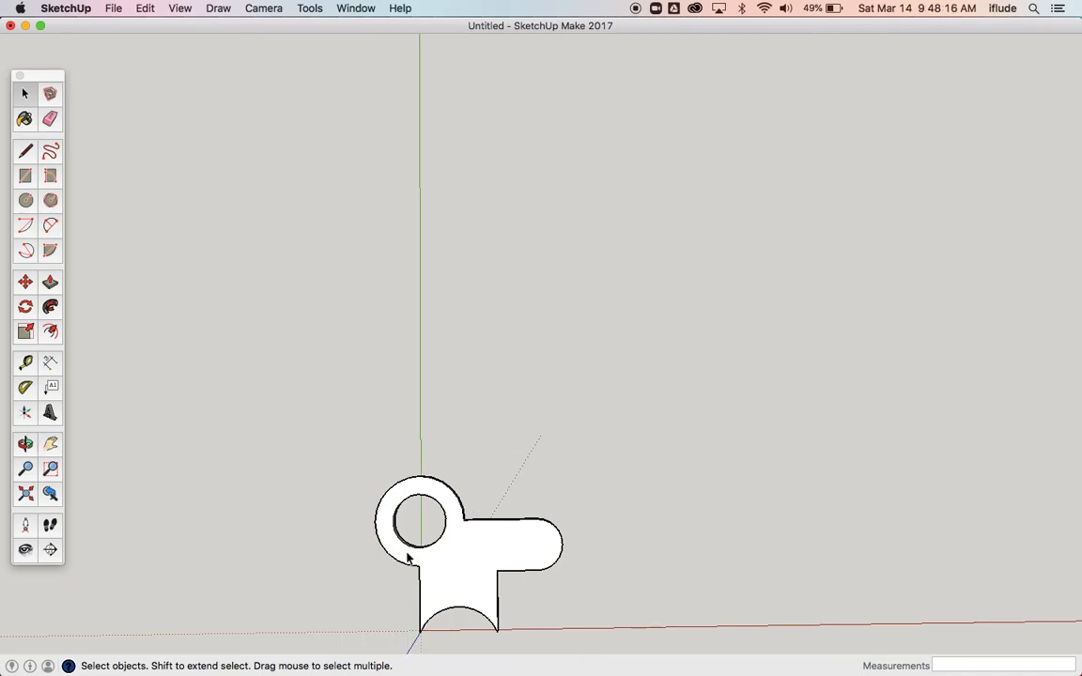
Step: Select the cleaned-up part and examine how its bounding box fits from an angled view
{"action": "left_click", "coordinate": [458, 571]}
{"action": "left_click", "coordinate": [25, 444]}
{"action": "left_click_drag", "start_coordinate": [292, 484], "coordinate": [338, 309]}
{"action": "scroll", "coordinate": [365, 410], "scroll_direction": "up", "scroll_amount": 1}
{"action": "left_click", "coordinate": [49, 445]}
{"action": "scroll", "coordinate": [338, 309], "scroll_direction": "up", "scroll_amount": 2}
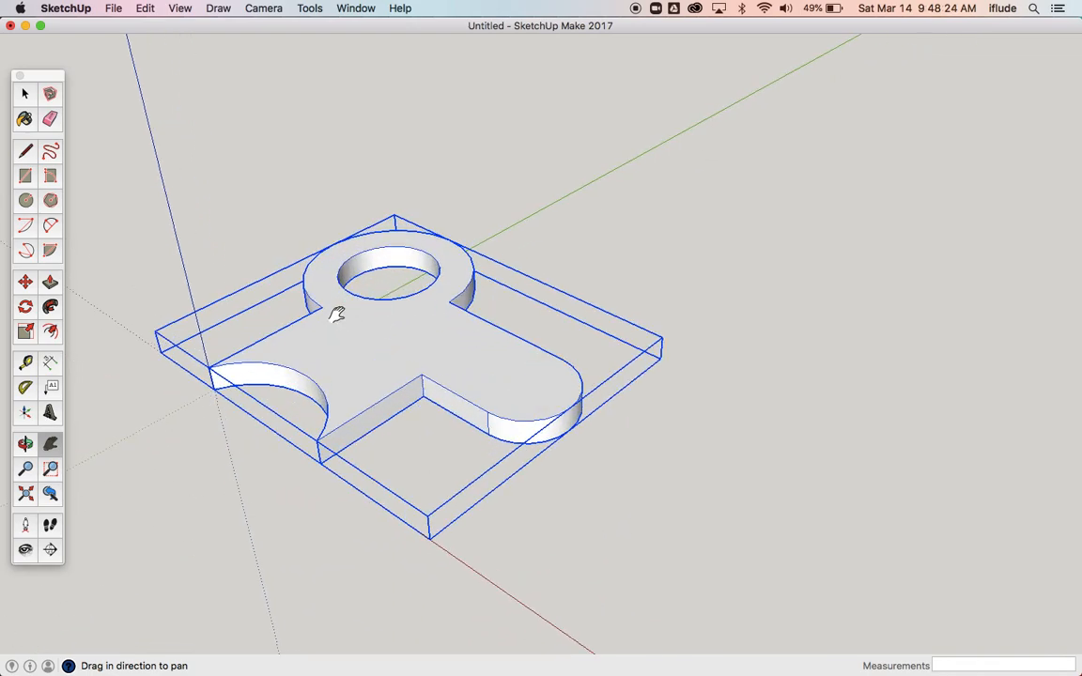